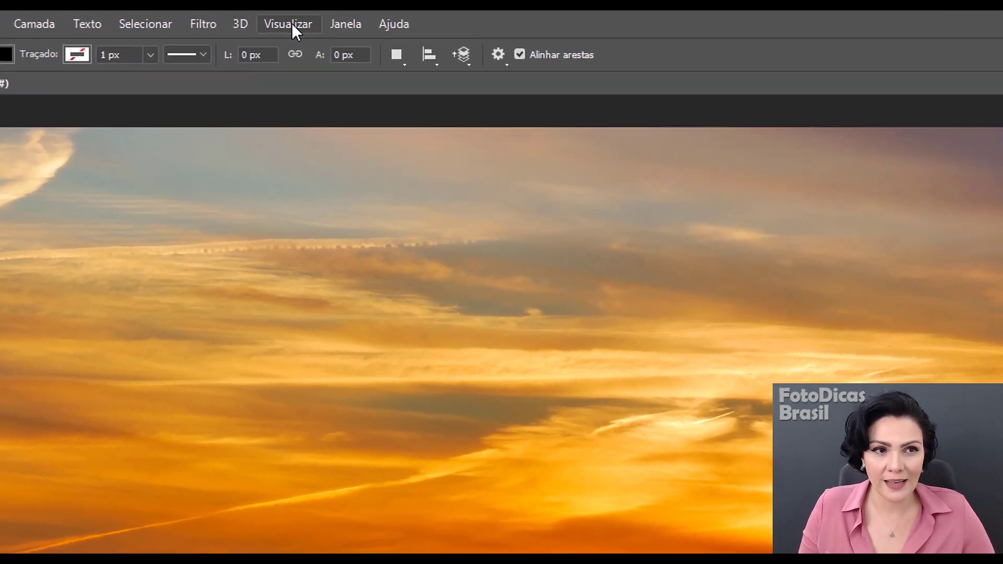
Start a Personalizado guide layout with columns turned off and margins turned on
left_click(271, 20)
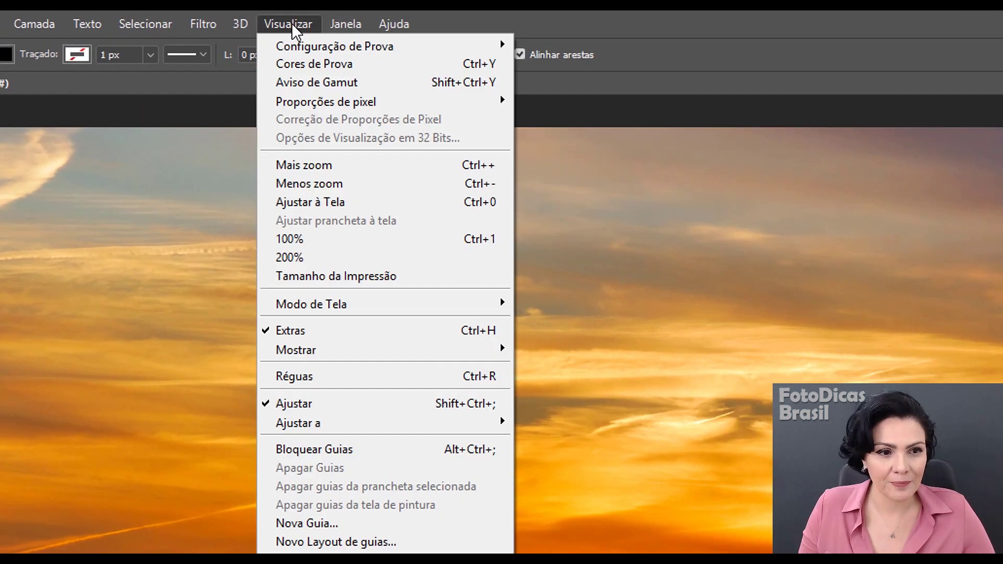
left_click(402, 546)
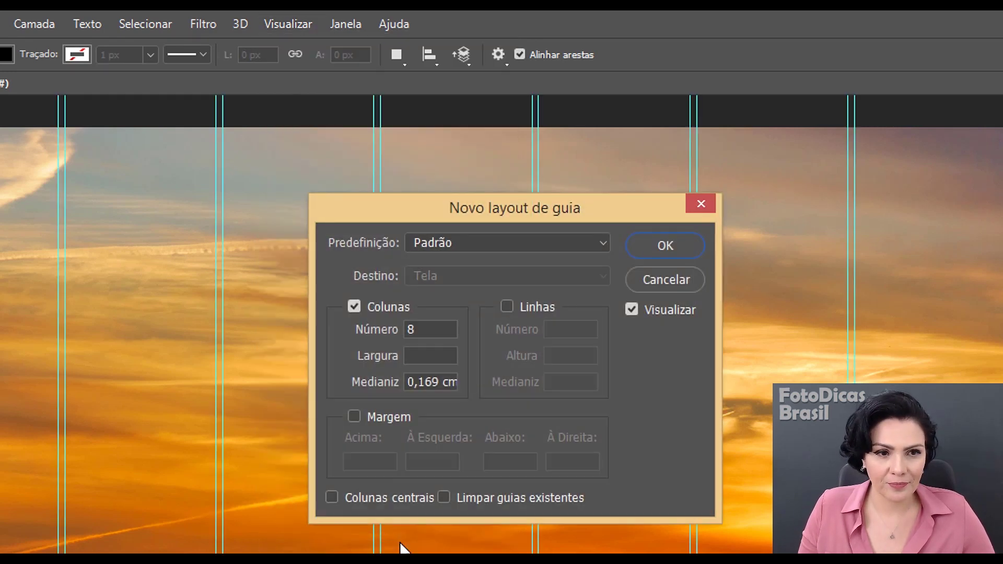
left_click(477, 243)
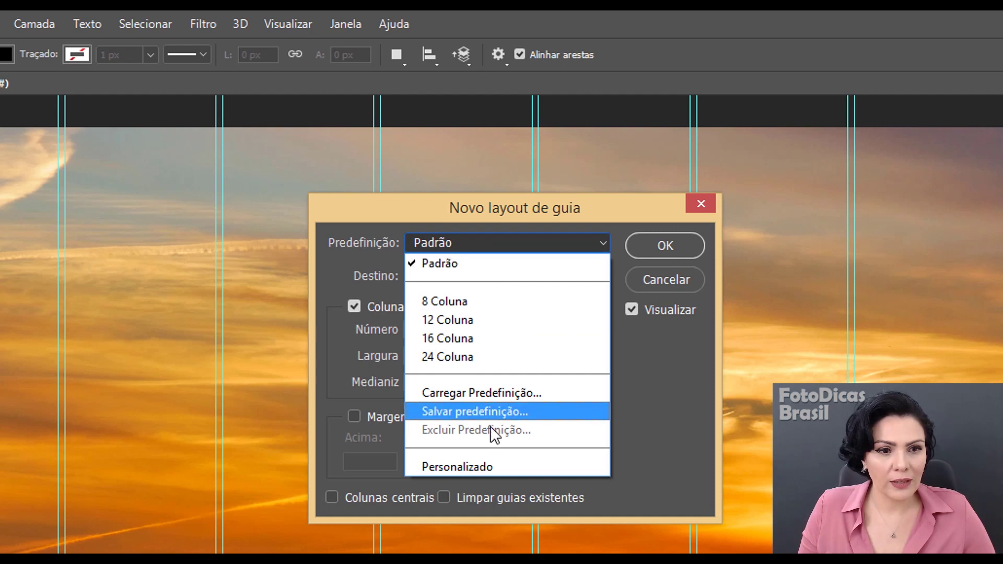
left_click(488, 466)
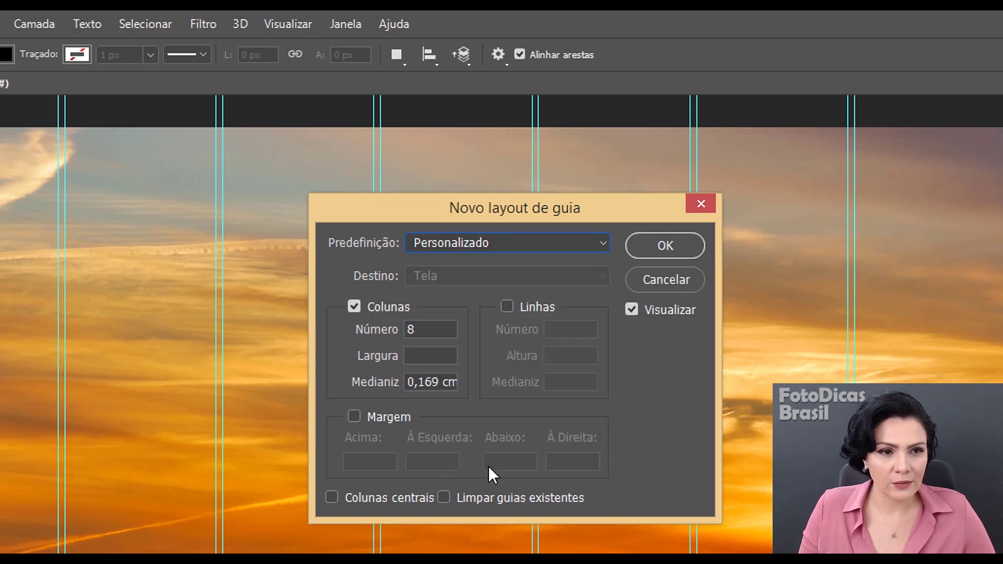
left_click(354, 308)
left_click(355, 417)
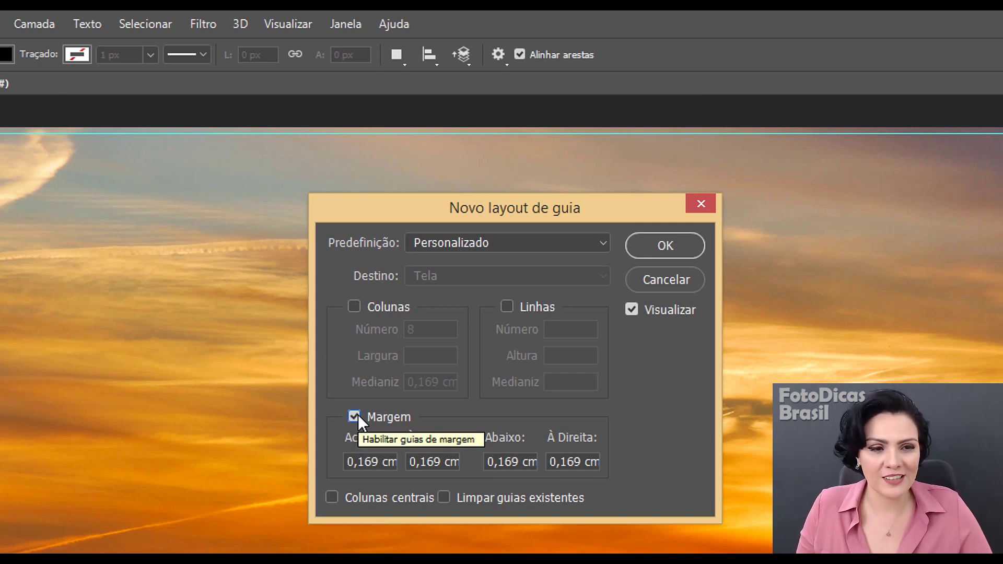
Set all four margins to 0,5 cm and apply the guides to the photo
left_click_drag(346, 462, 422, 464)
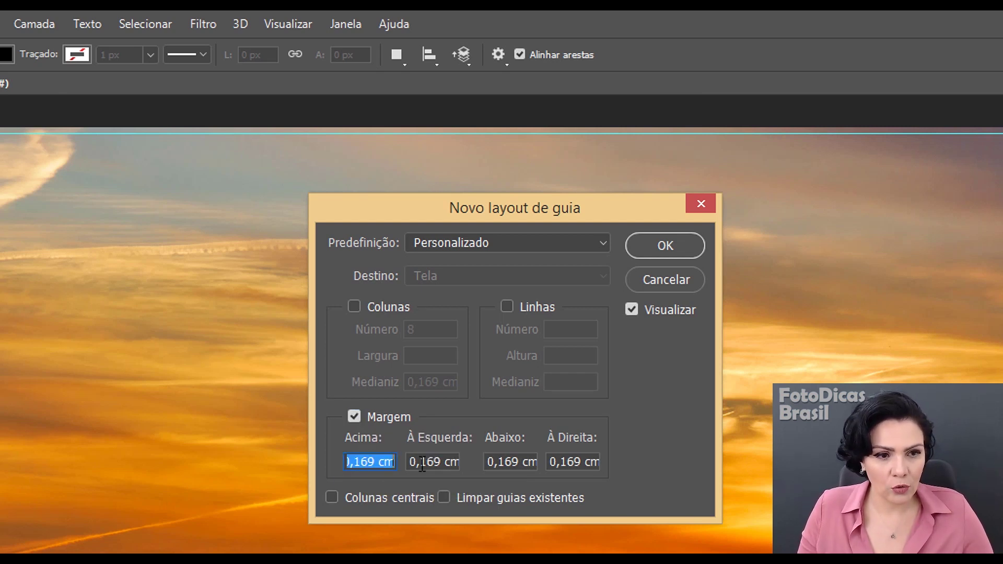
type("0,5")
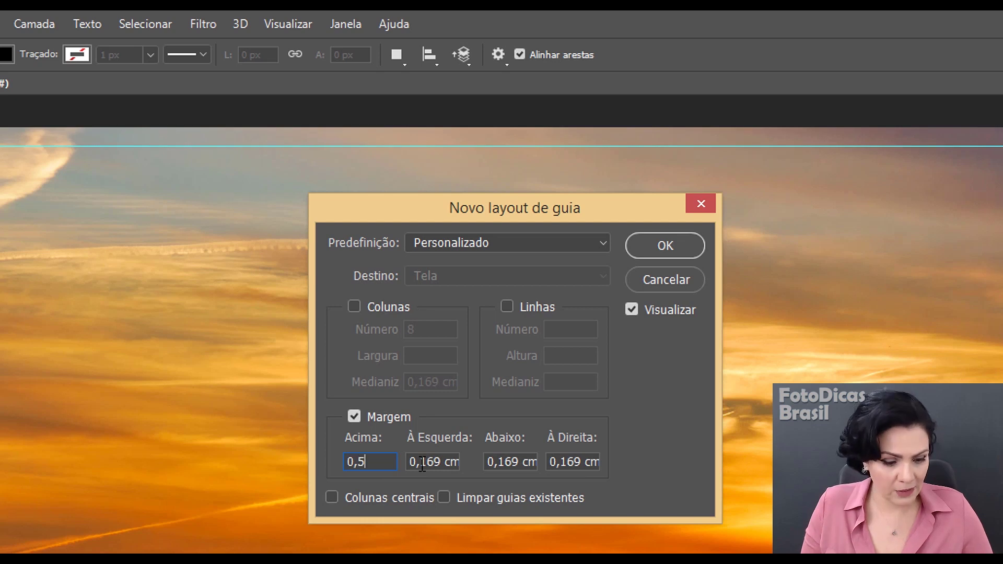
key("Tab")
type("0,")
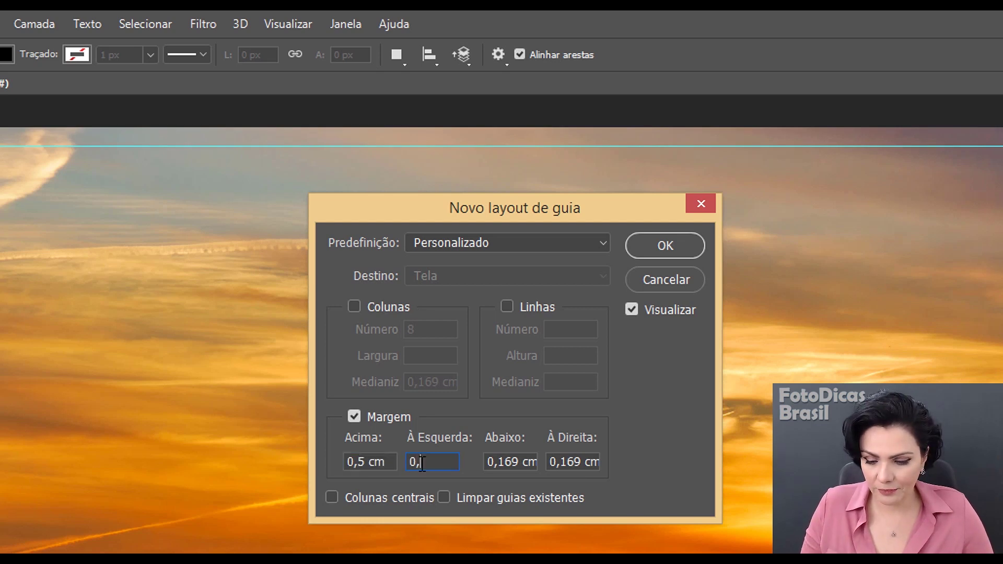
type("5")
key("Tab")
type("0,5")
key("Tab")
type("0,5")
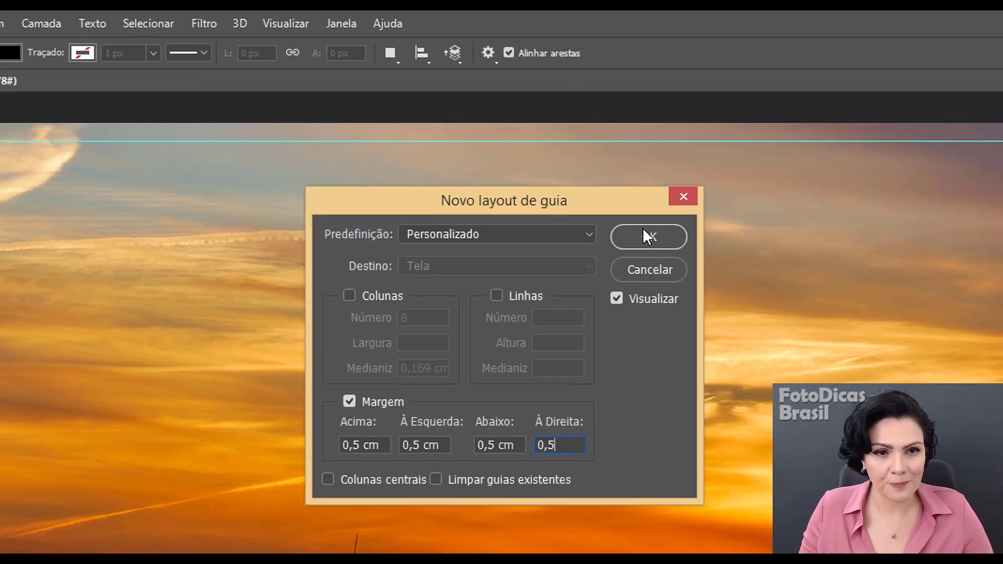
left_click(646, 237)
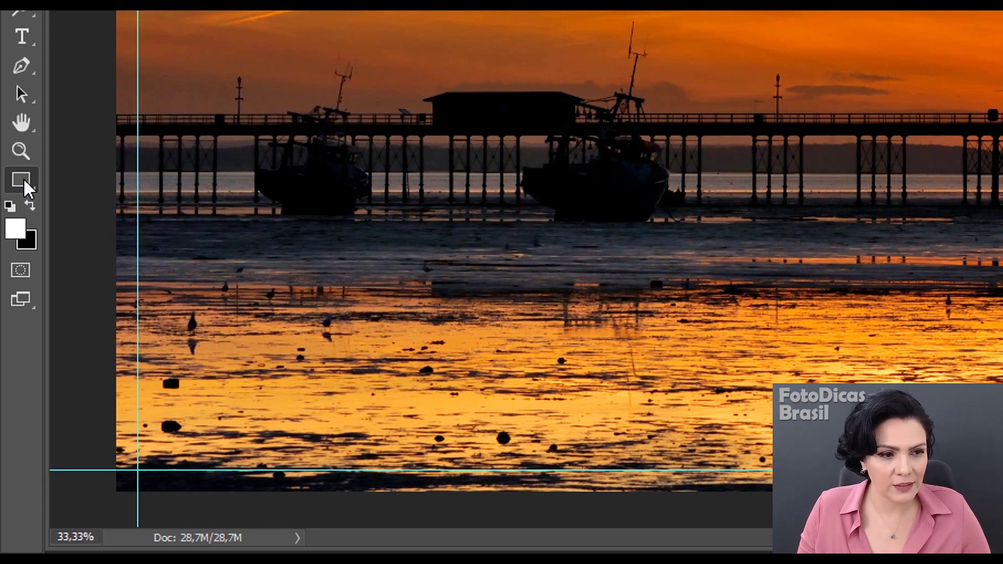
Choose Ferramenta Retângulo from the shape tools flyout
left_click(20, 150)
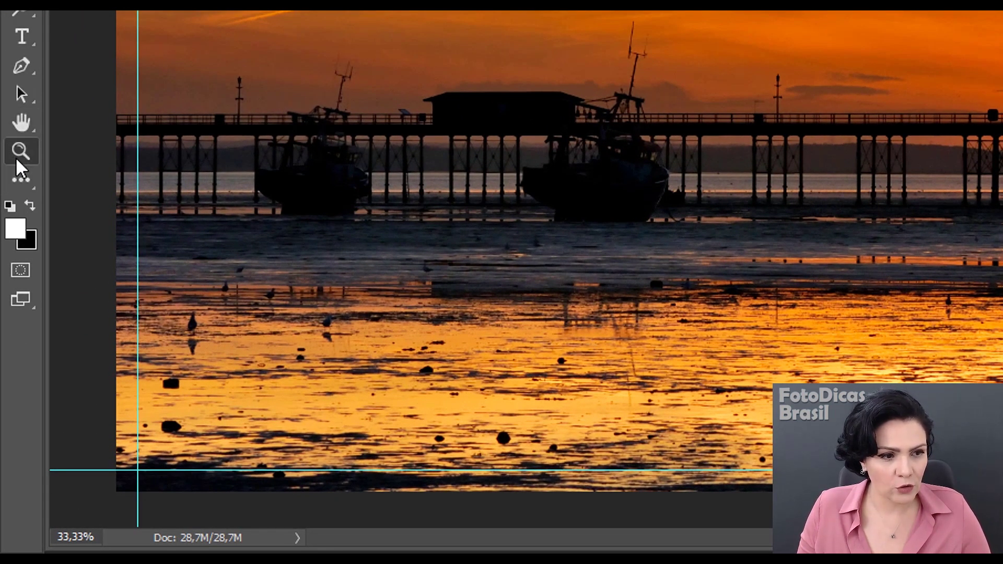
left_click(15, 179)
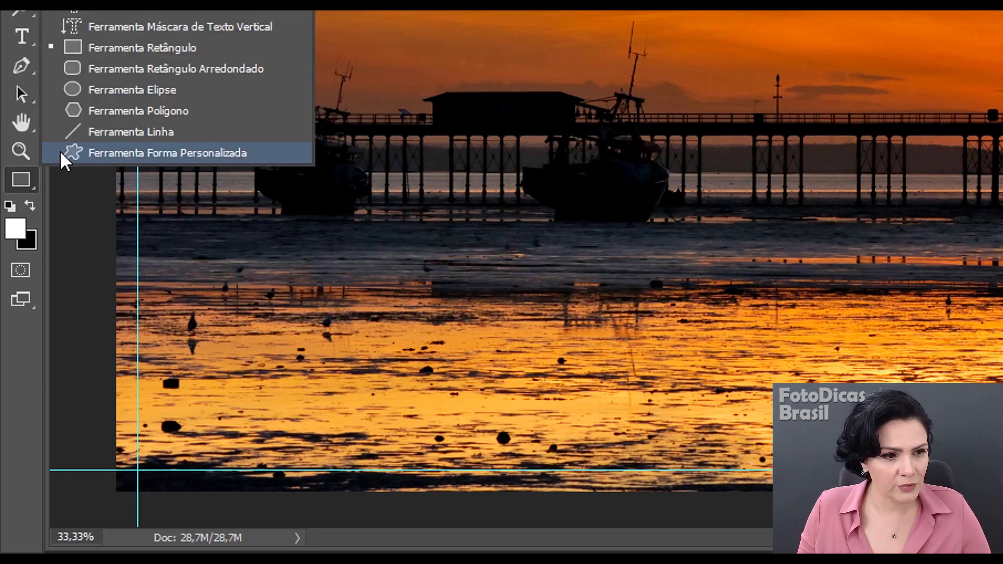
left_click(139, 49)
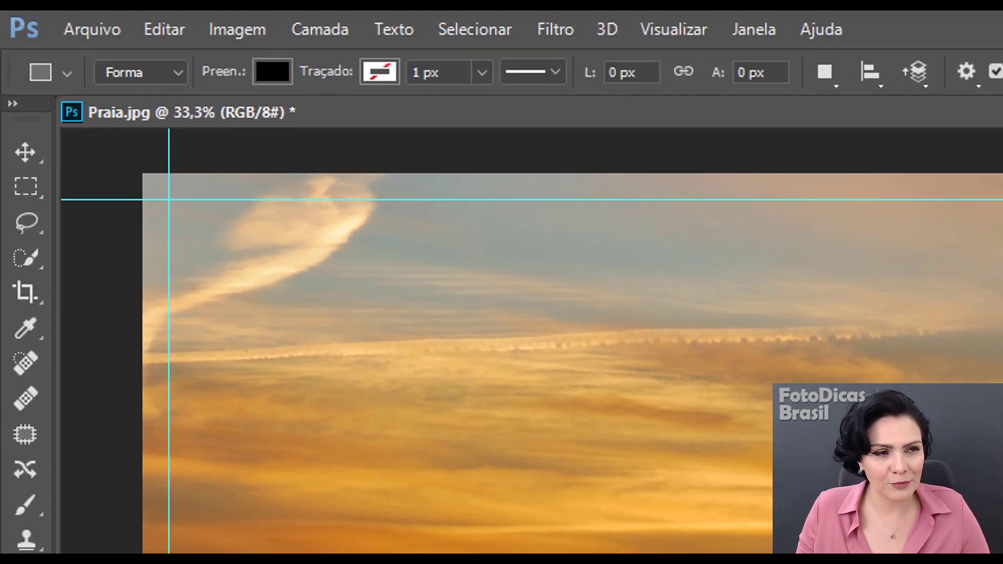
Give new shapes no fill and a solid-colour stroke
left_click(269, 79)
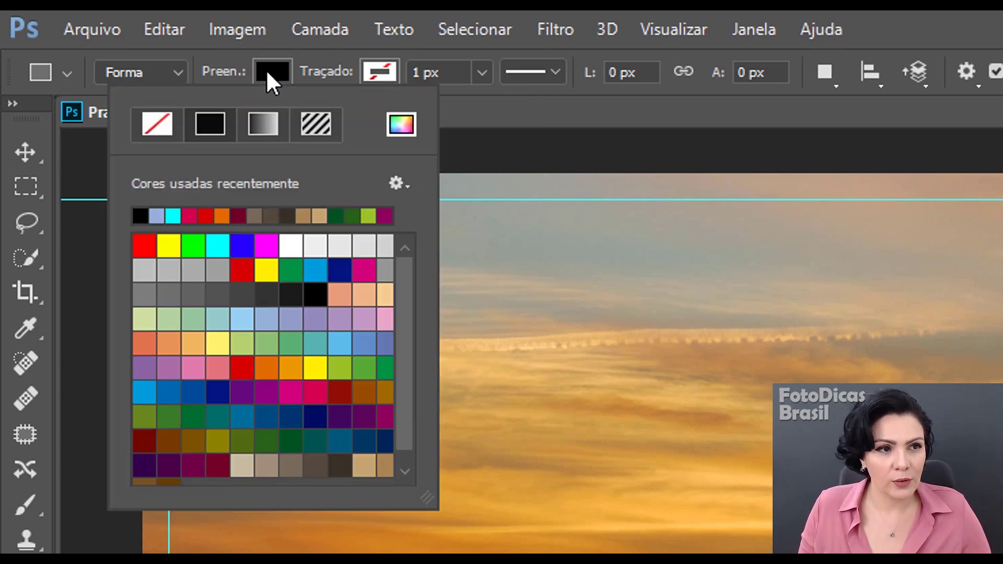
left_click(158, 125)
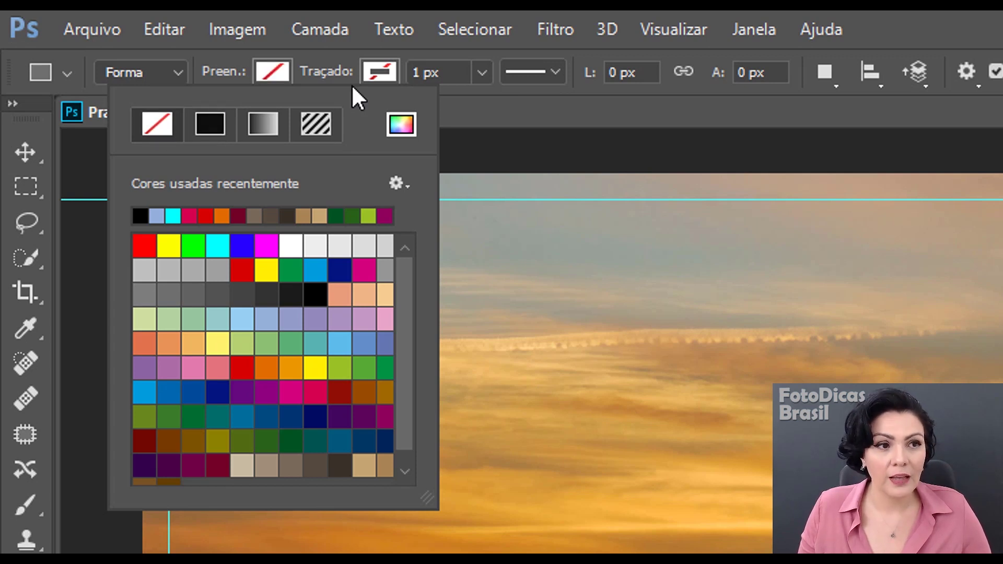
left_click(378, 72)
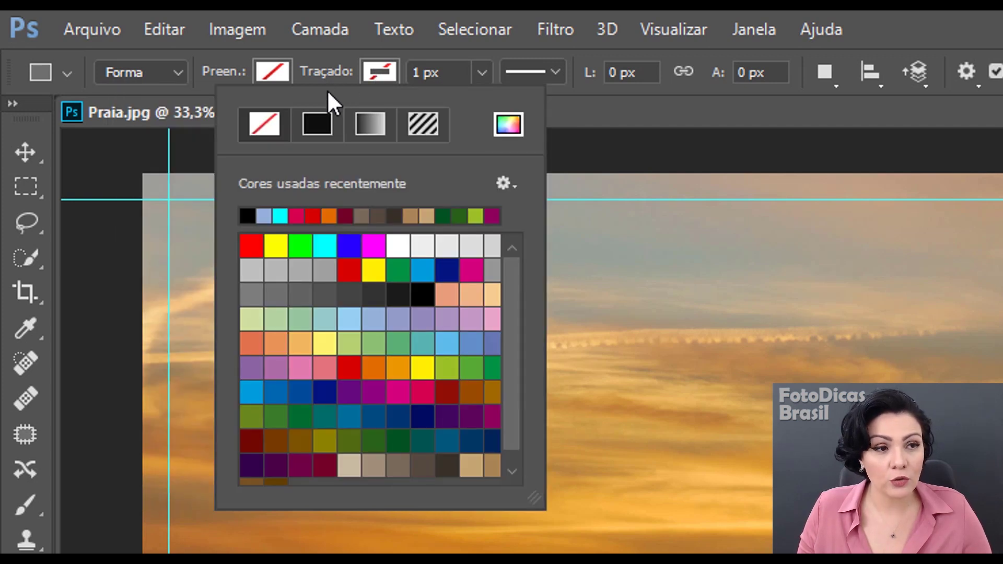
left_click(321, 123)
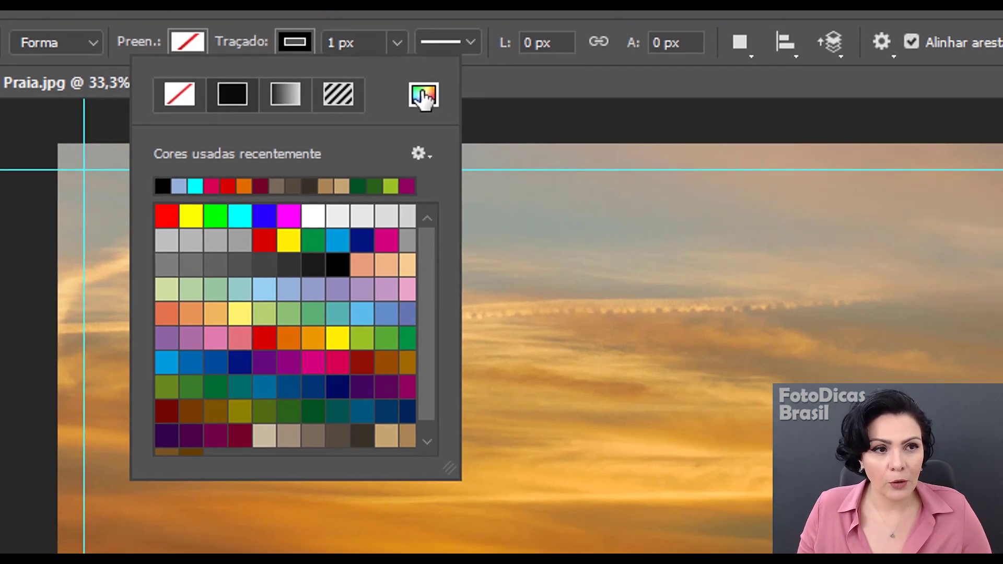
Try colours in the picker, cancel them, and set the stroke to black
left_click(508, 124)
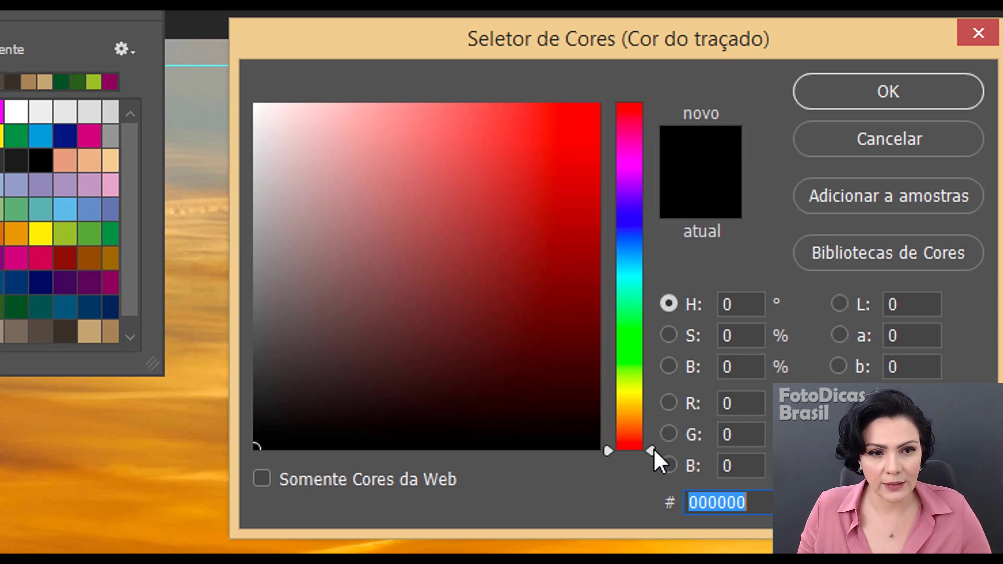
left_click_drag(654, 447, 654, 288)
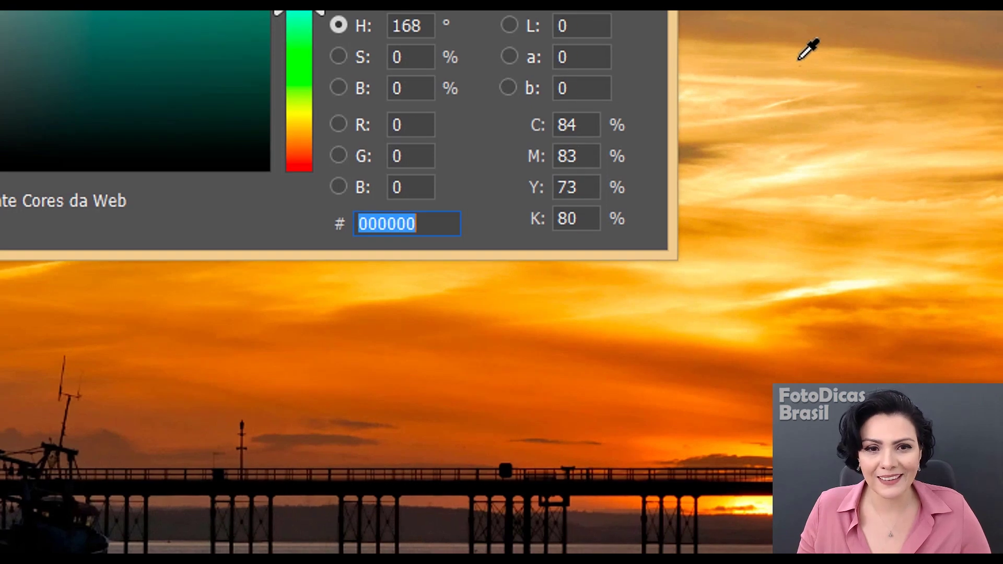
left_click(799, 60)
left_click(783, 108)
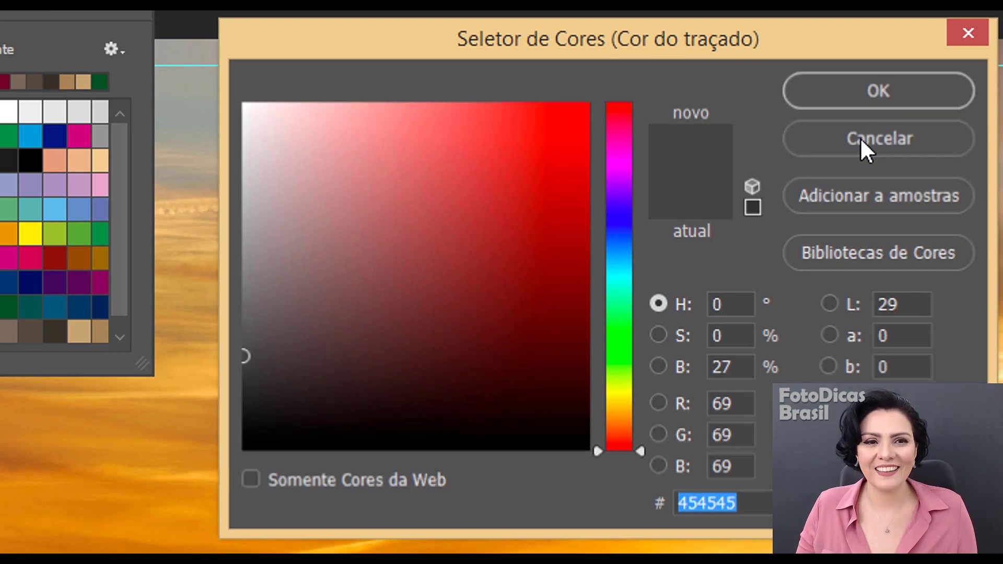
left_click(861, 138)
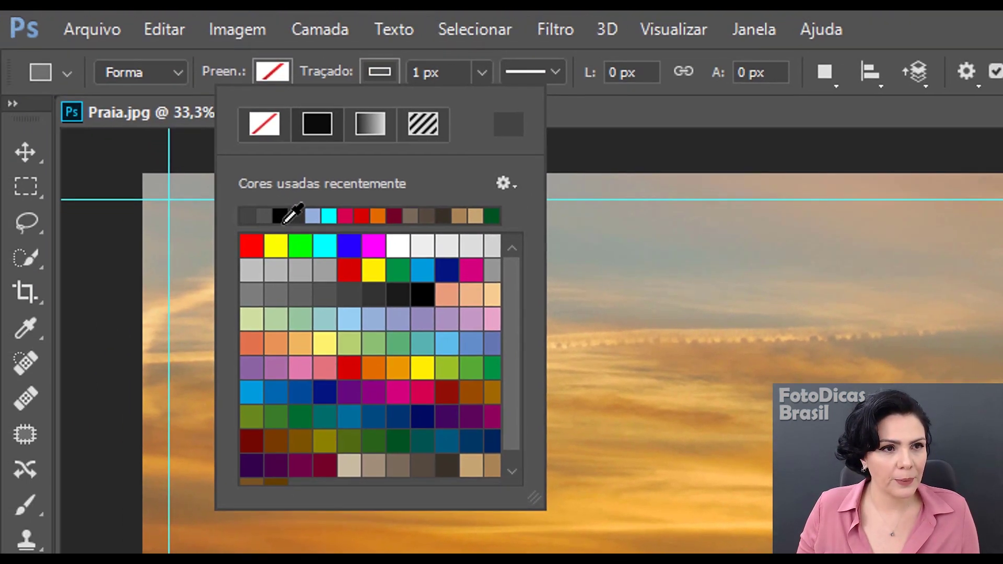
left_click(111, 157)
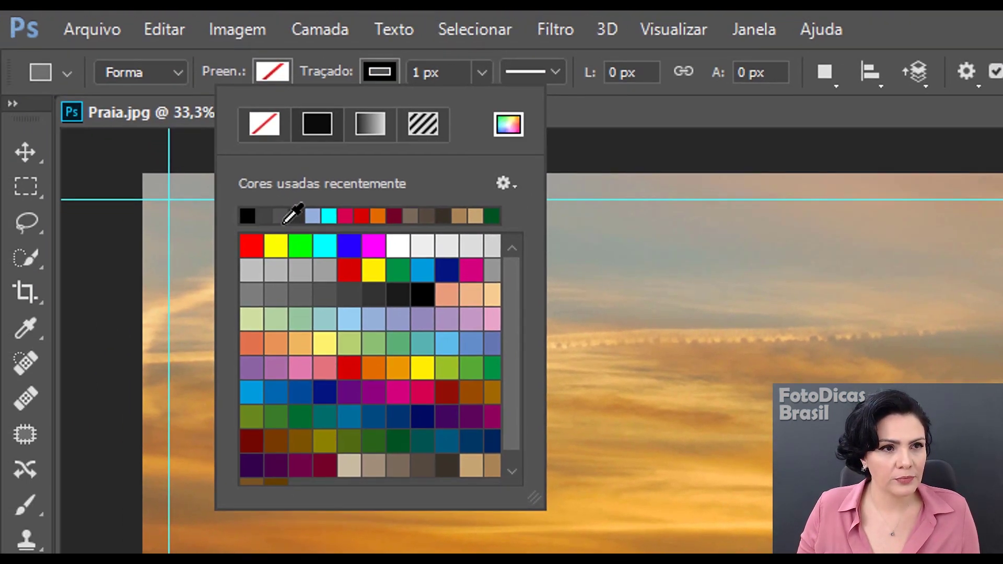
left_click(375, 75)
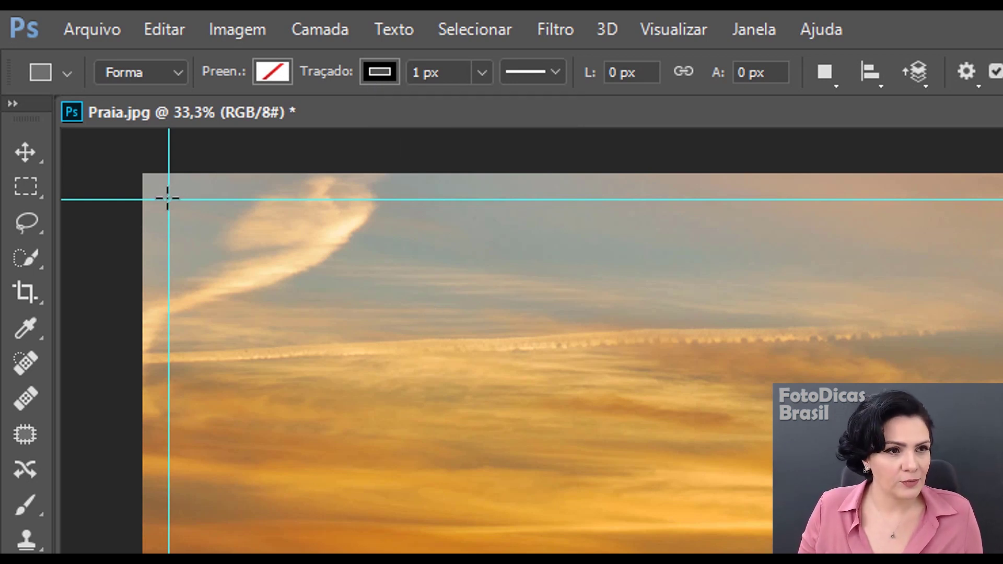
Draw the 3754×2474 px outlined rectangle between the top-left and bottom-right guide intersections
mouse_move(167, 201)
left_mouse_down()
mouse_move(601, 462)
mouse_move(718, 514)
left_mouse_up()
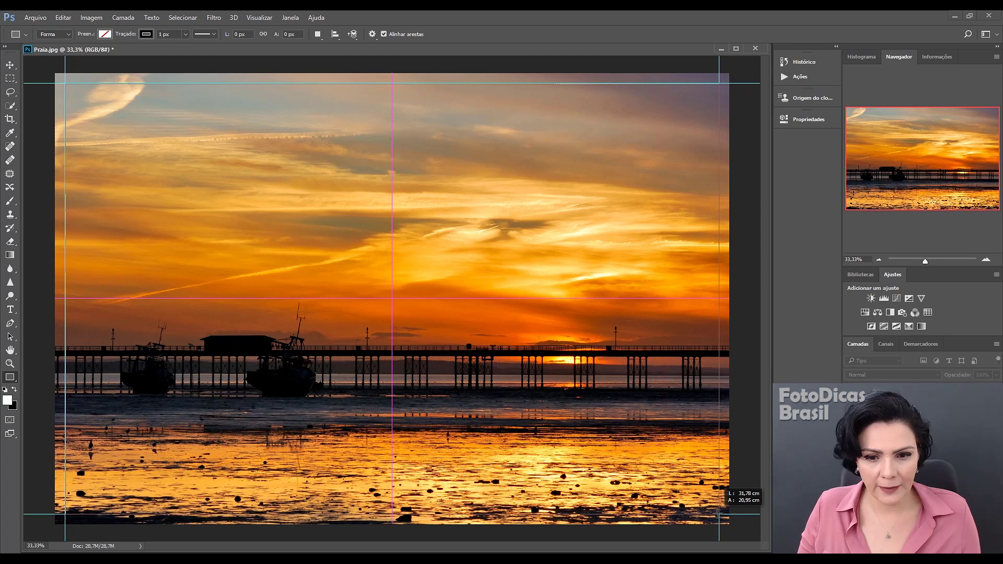
left_click_drag(719, 514, 718, 513)
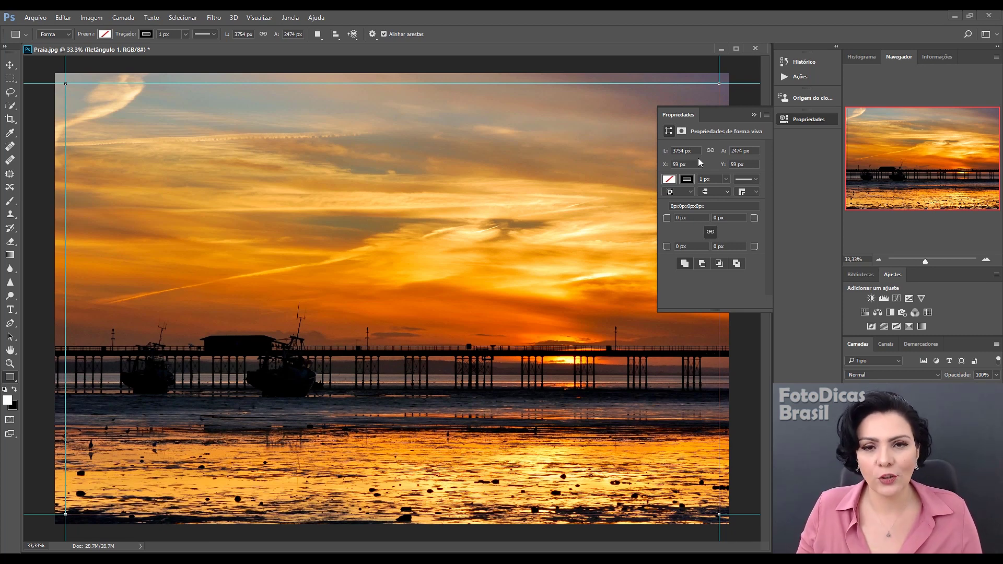
left_click(754, 115)
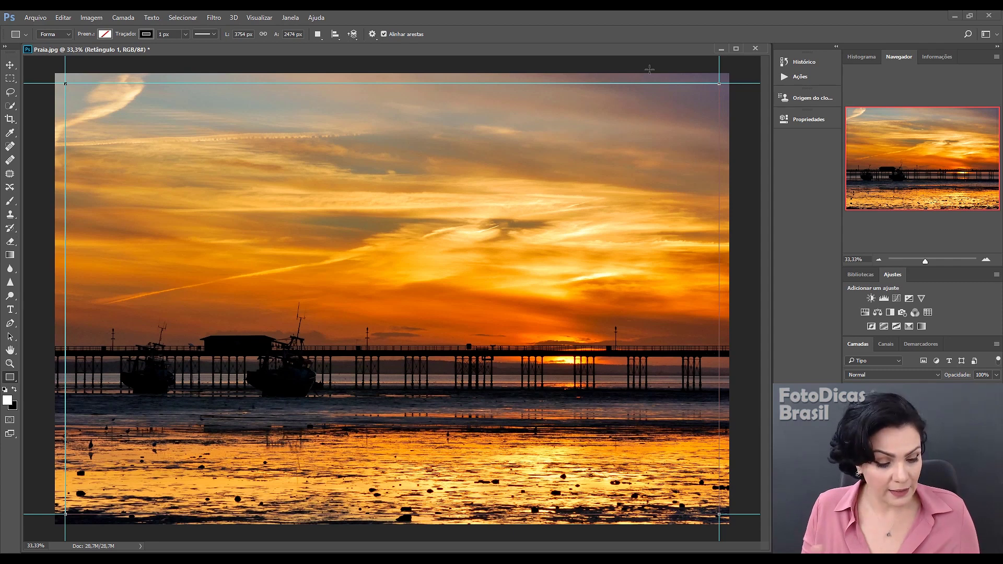
Hide the guides with Ctrl+; and the path outline with Ctrl+H
key("ctrl+semicolon")
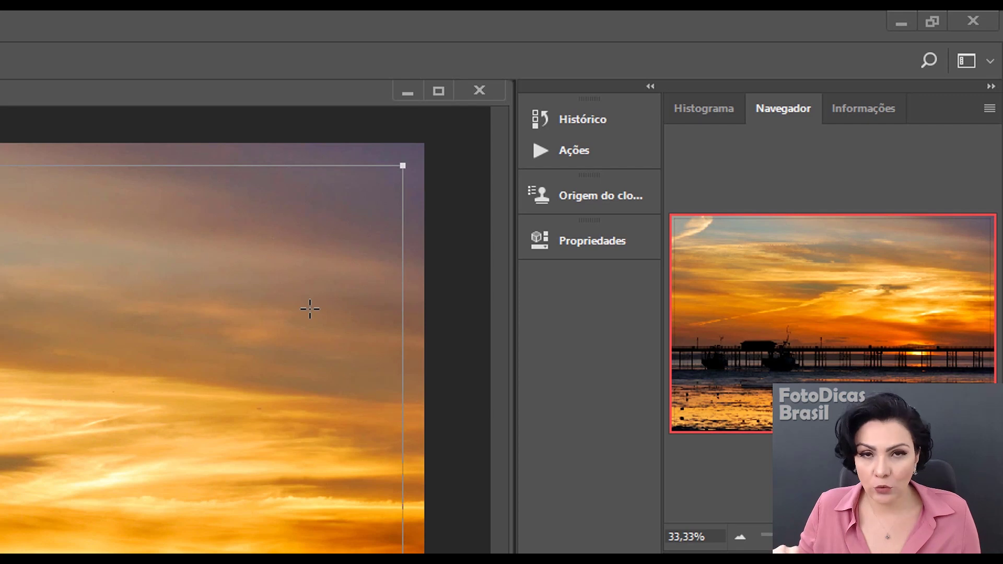
key("ctrl+h")
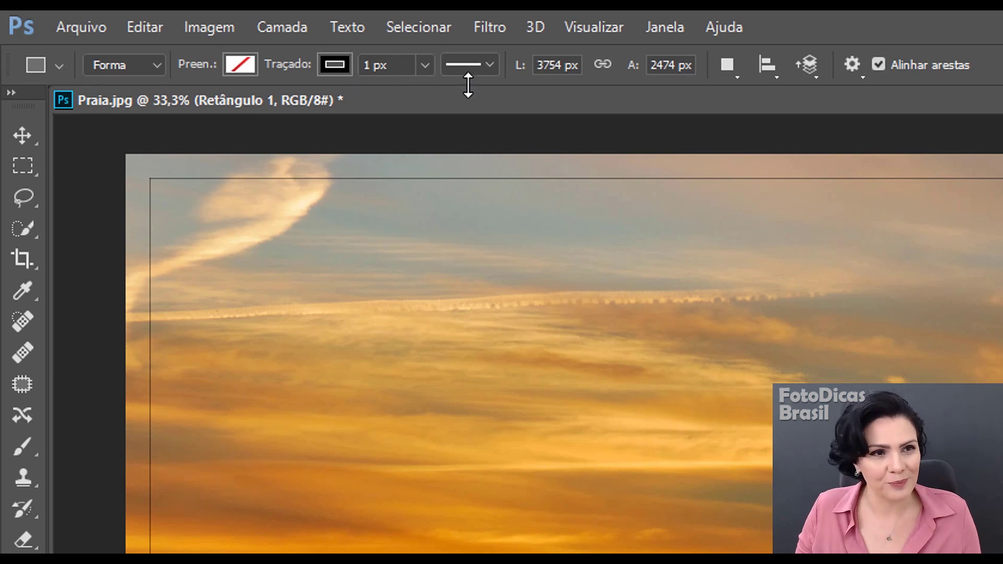
Set the rectangle's stroke width to exactly 10 px in the options bar
left_click(424, 66)
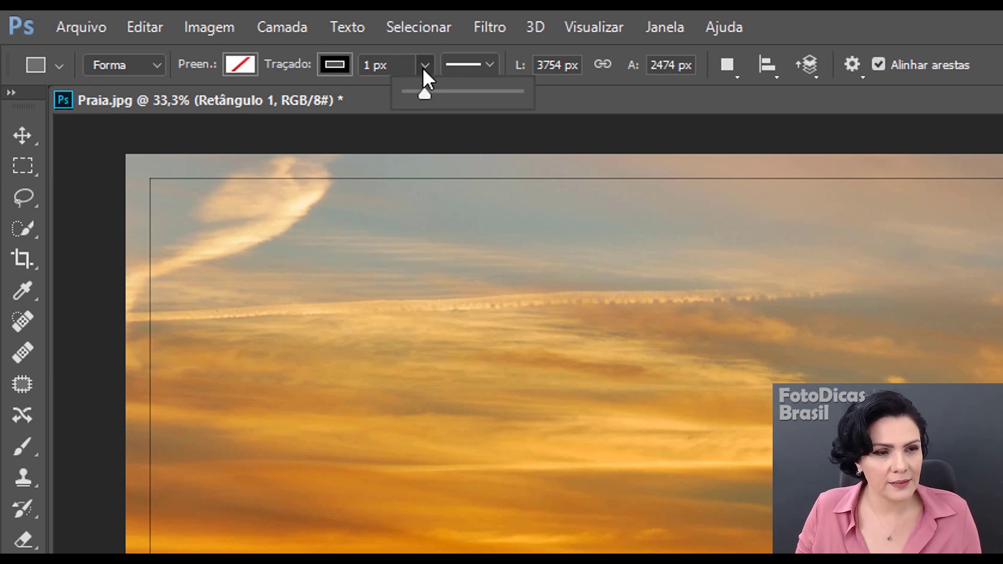
left_click_drag(425, 94, 431, 96)
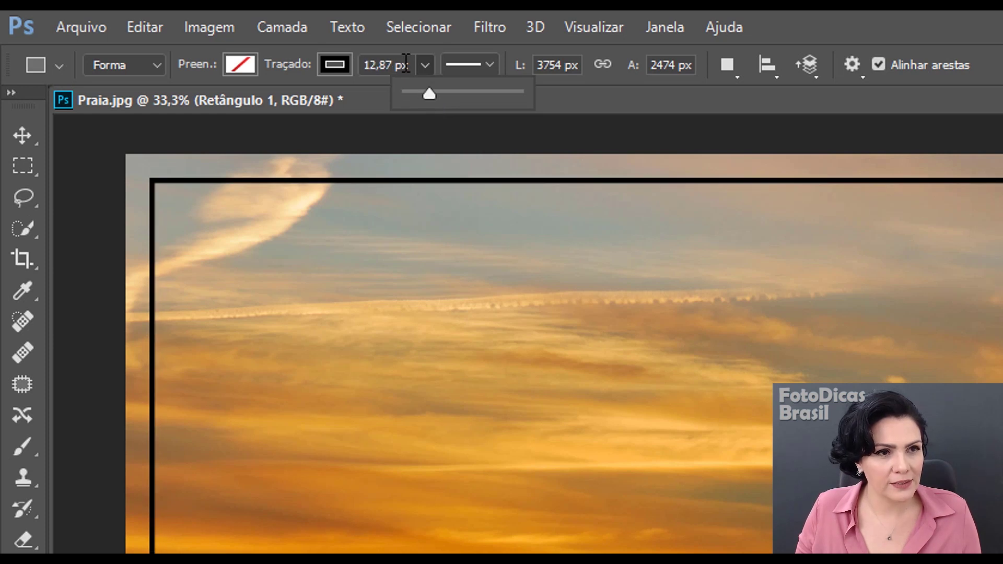
left_click(377, 66)
type("1")
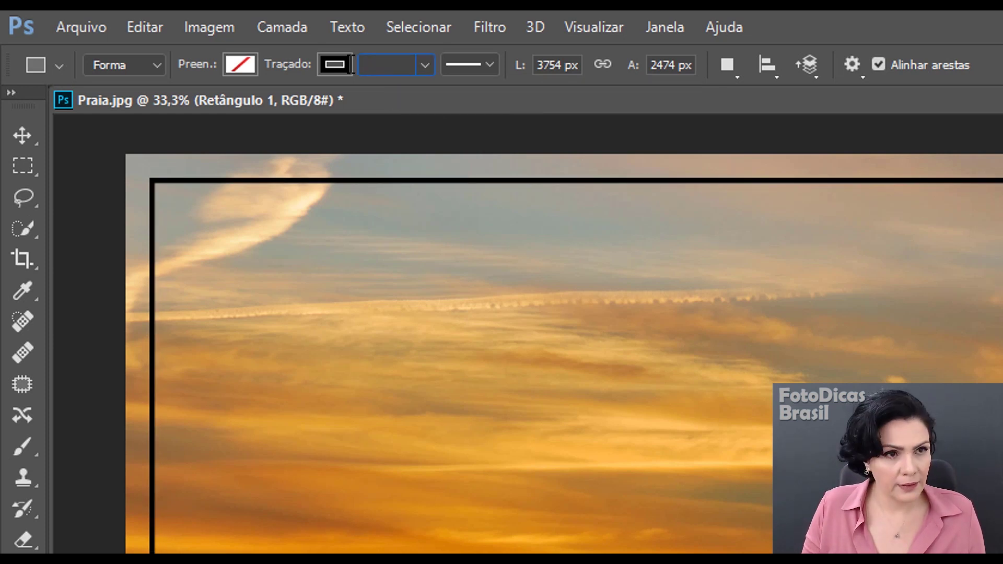
type("0")
key("Tab")
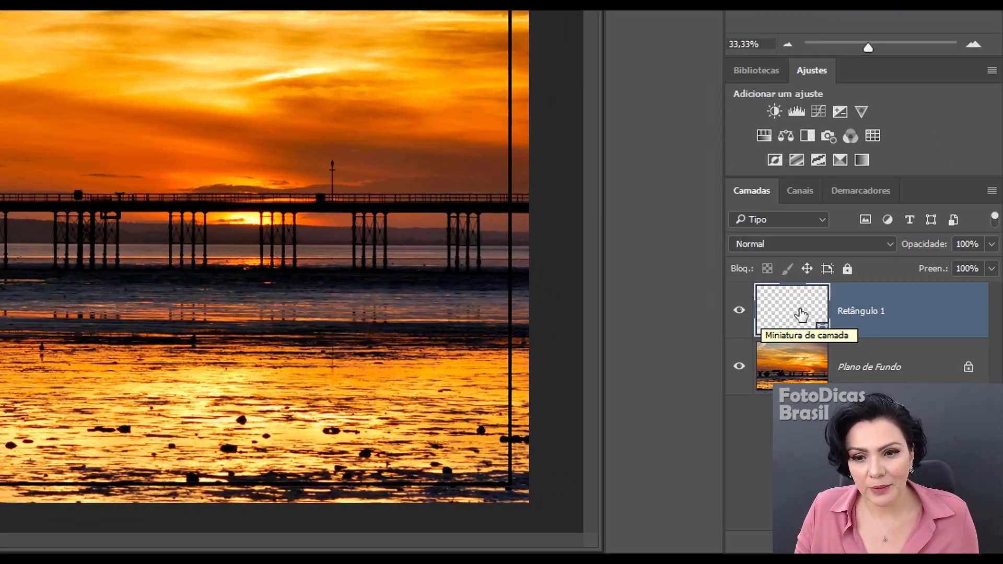
Load Retângulo 1 as a selection and make Plano de Fundo the active layer
key("ctrl")
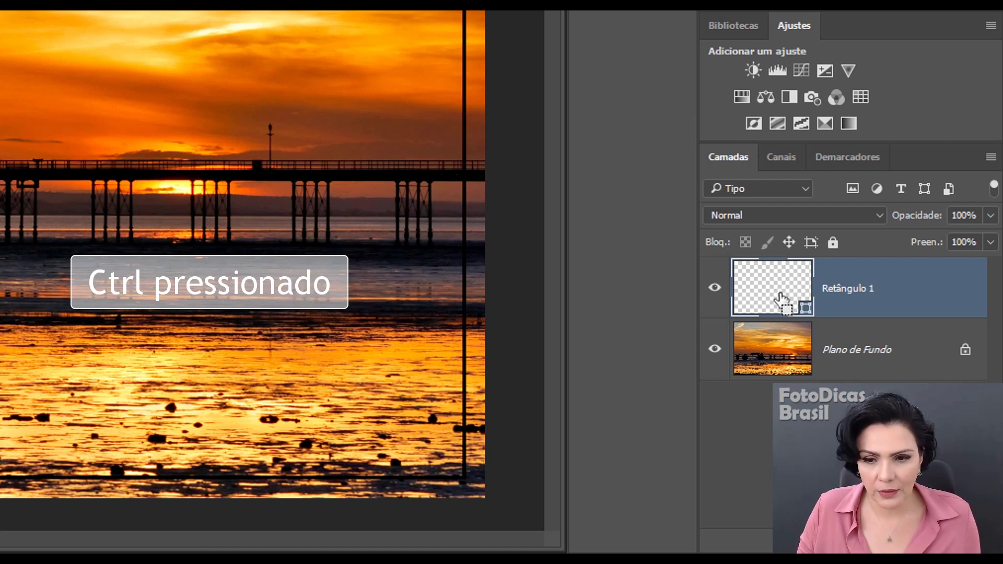
left_click(779, 298, "ctrl")
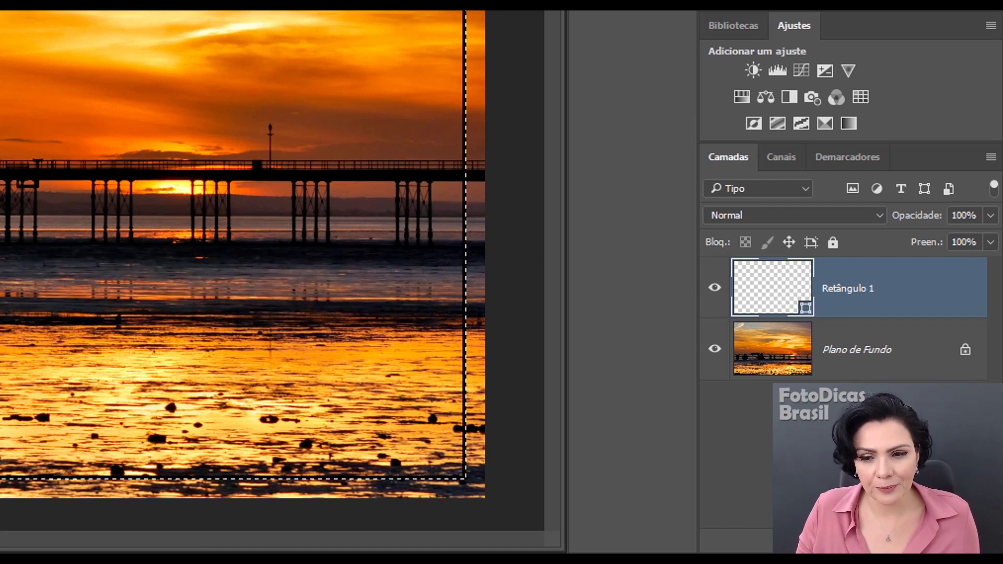
left_click(888, 353)
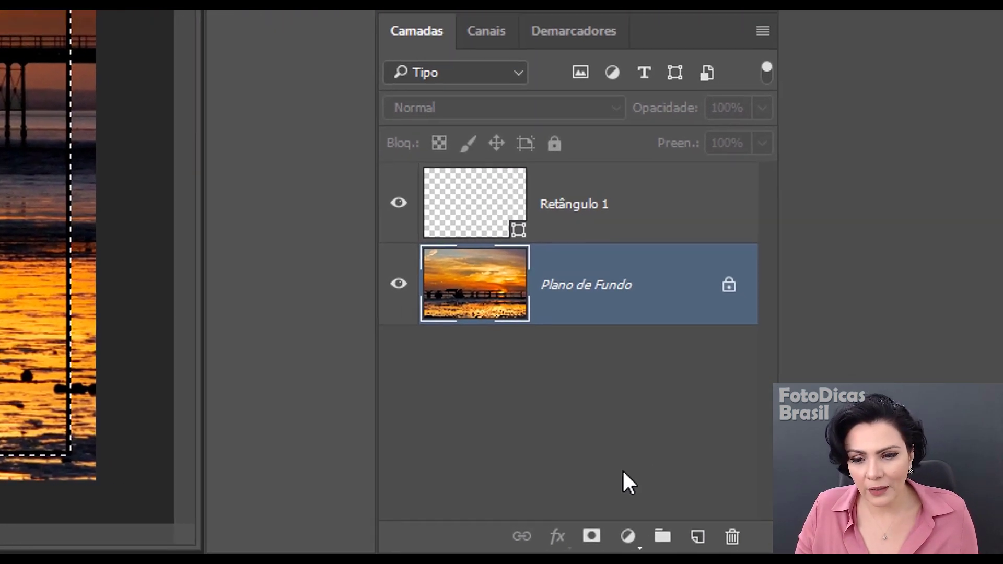
Add a layer mask from the rectangle selection, turning the photo into Camada 0
left_click(592, 538)
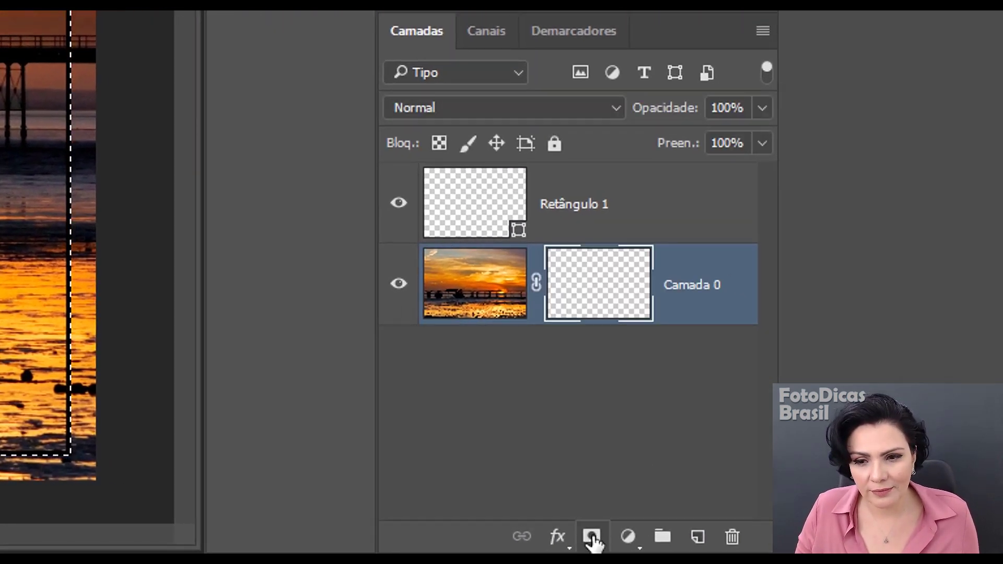